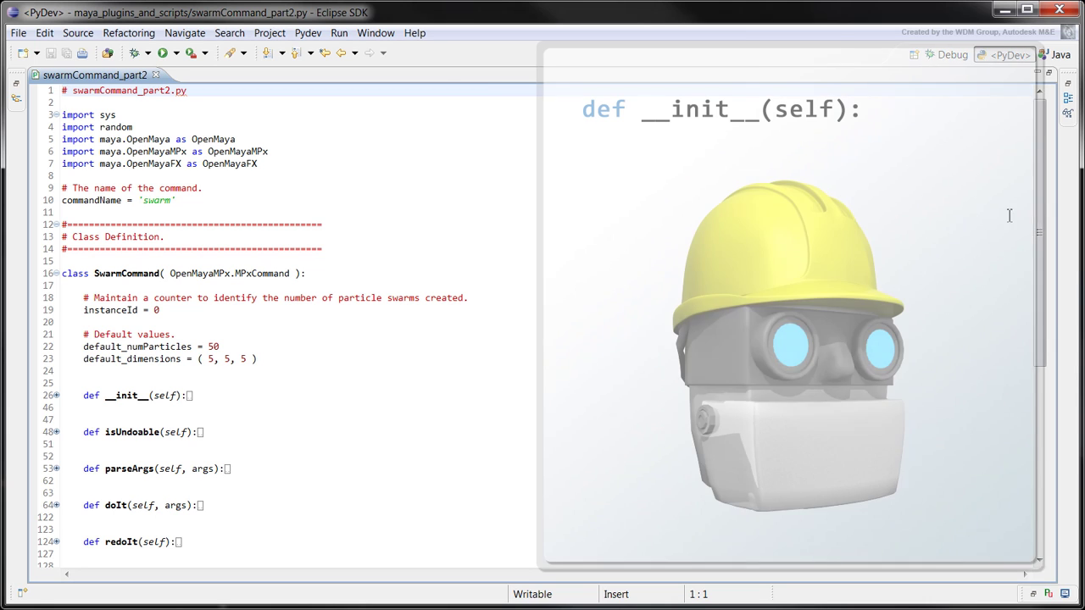
- Expand the __init__ constructor to show its size_x, size_y and size_z defaults
scroll(480, 191, "down", 5)
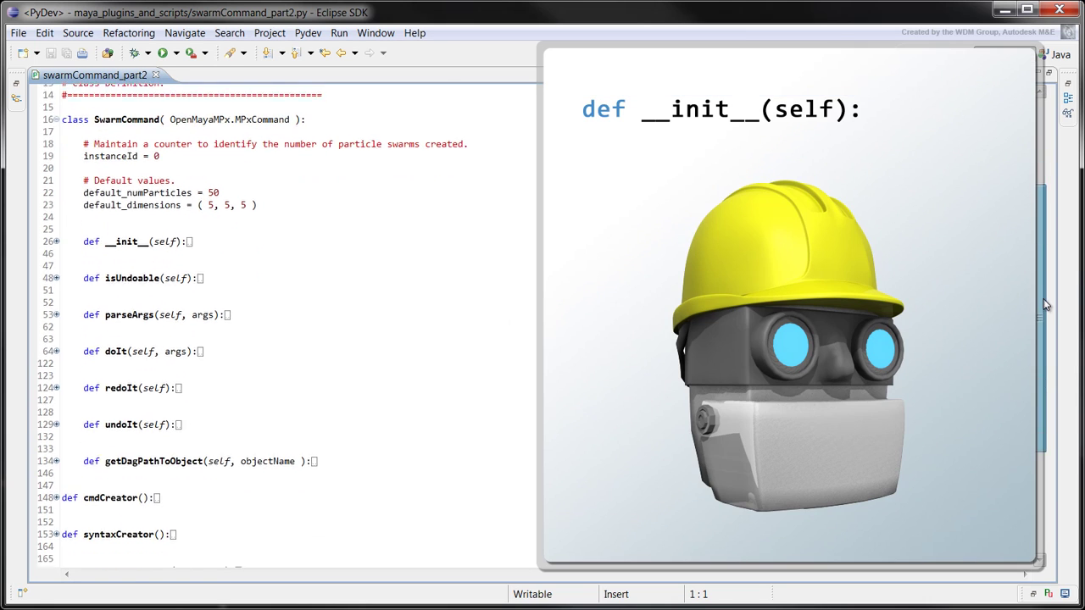
left_click(55, 230)
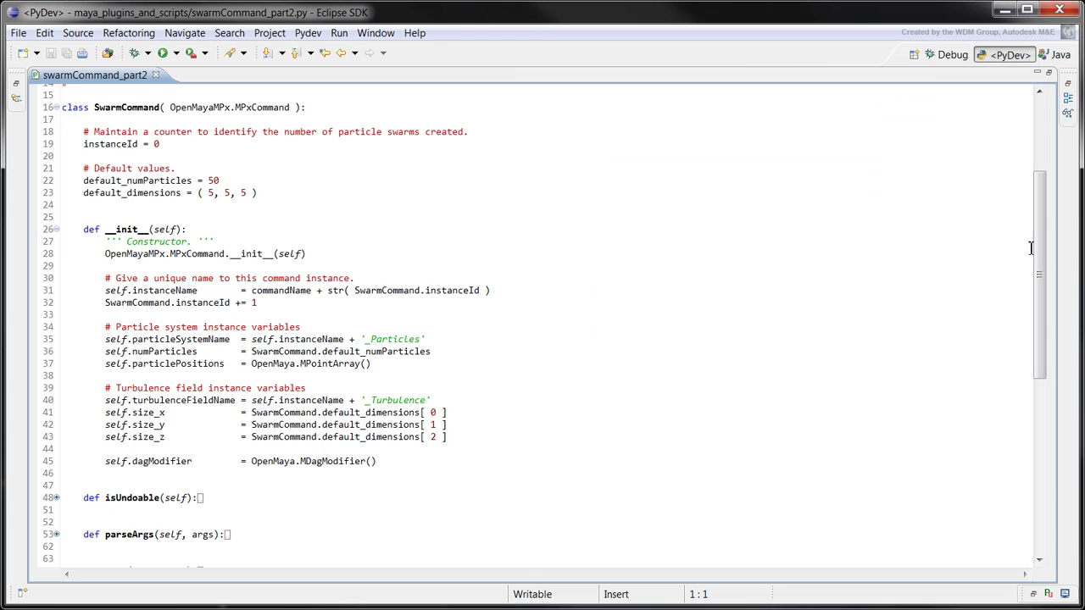
- Unfold syntaxCreator, cmdCreator and initializePlugin to review the np flag and command registration
left_click_drag(1041, 254, 1046, 437)
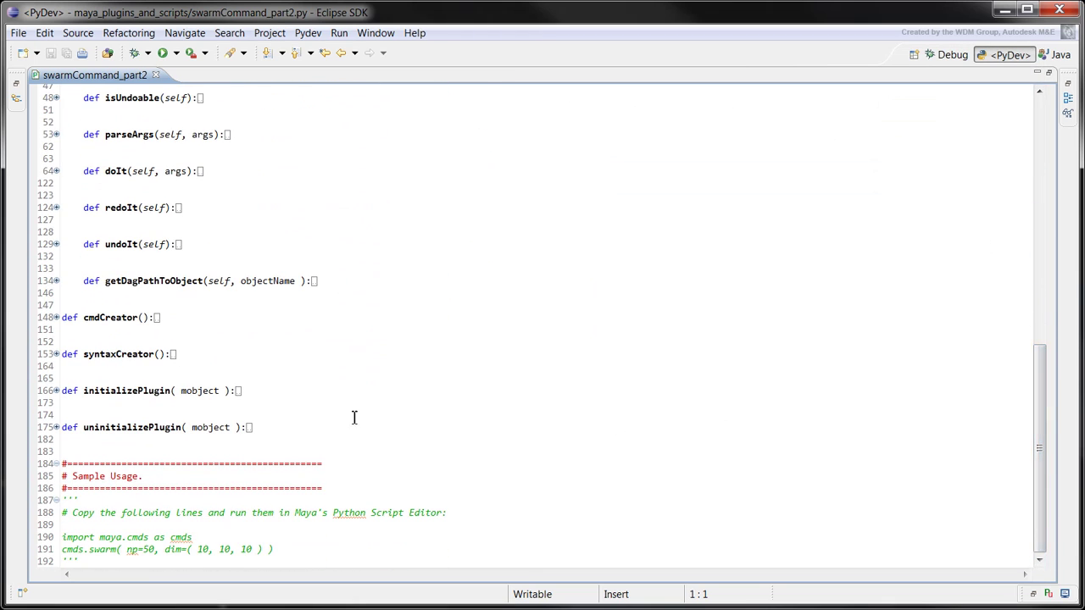
left_click(56, 354)
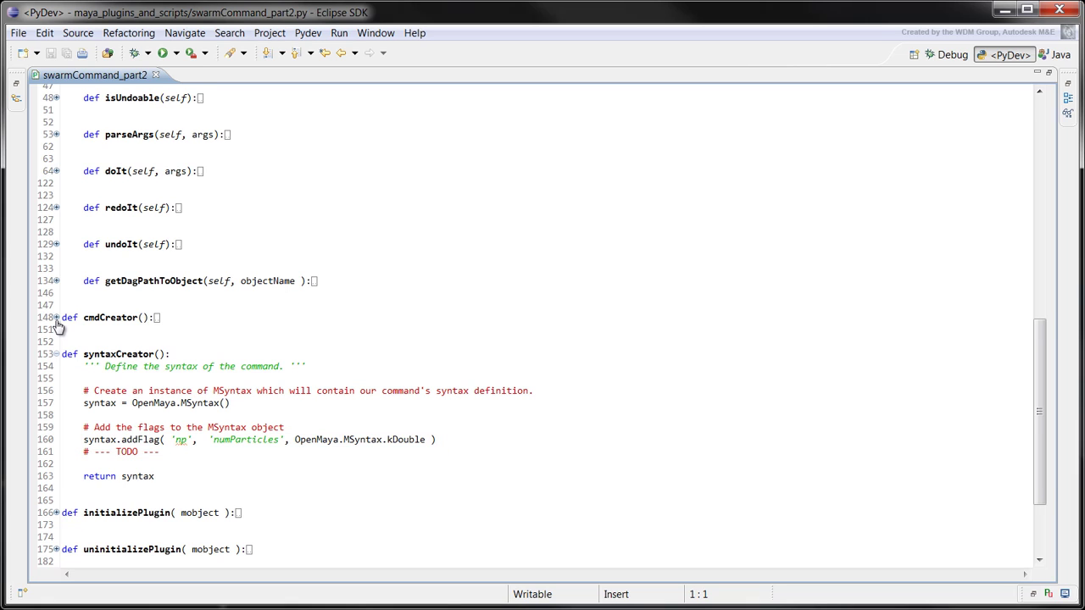
left_click(56, 319)
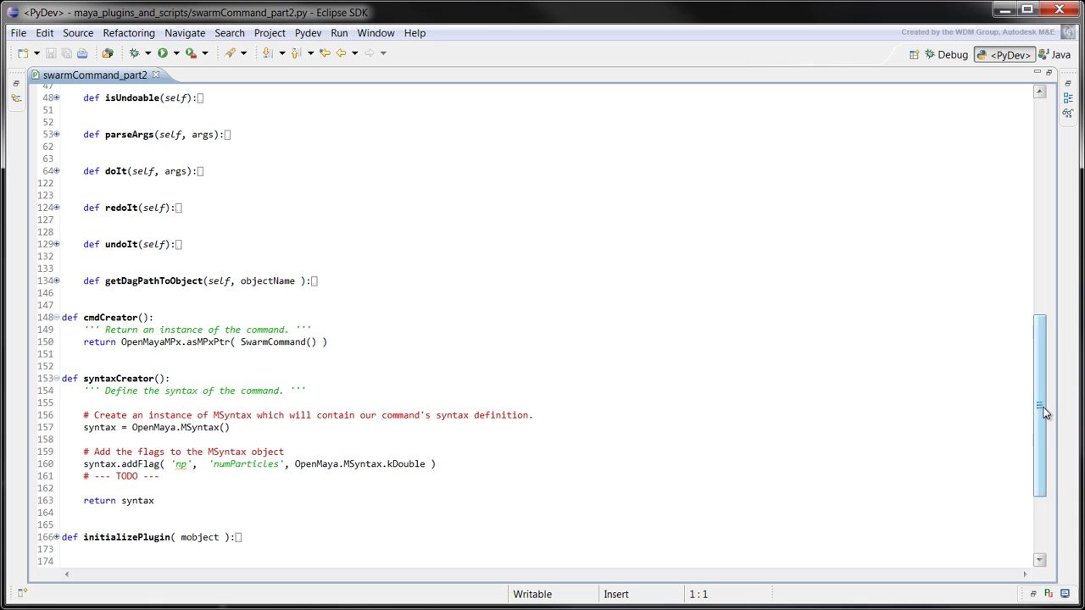
left_click_drag(1044, 412, 1057, 494)
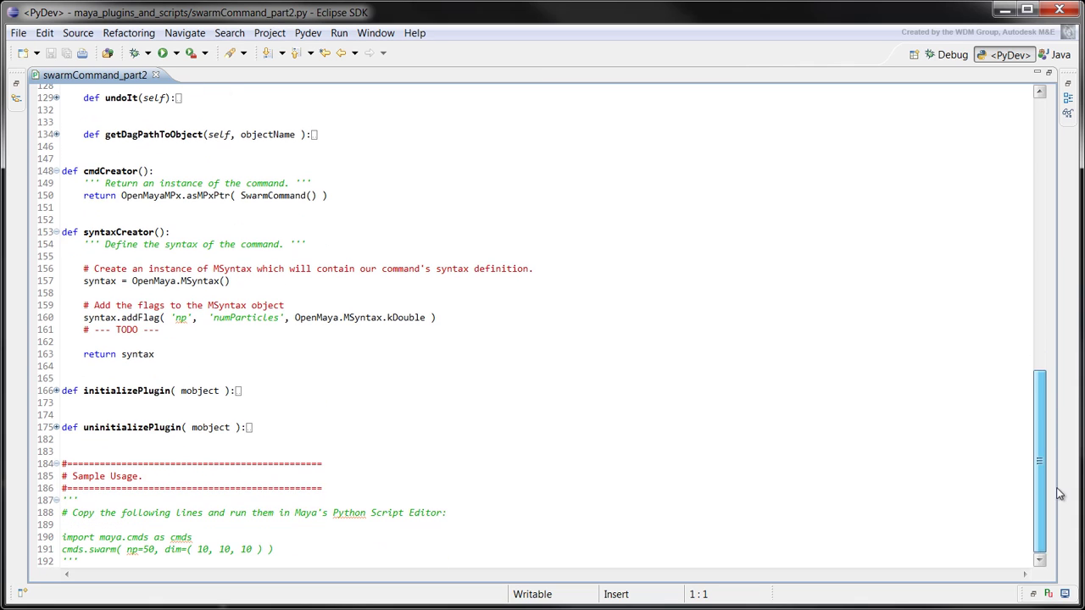
left_click(56, 391)
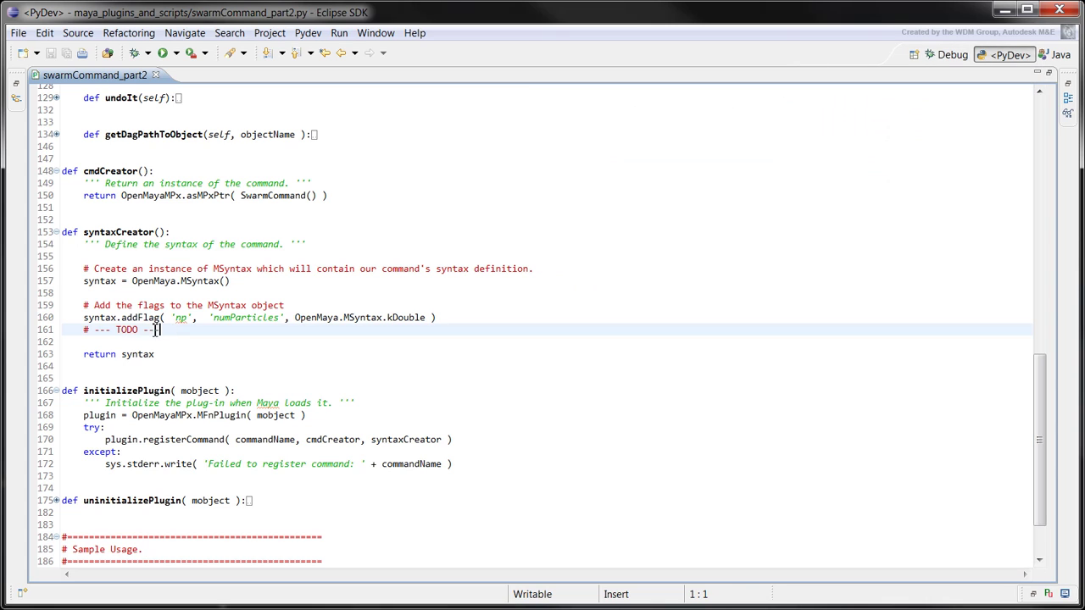
- Replace the line-161 TODO with syntax.addFlag('dim', 'dimensions') taking three MSyntax.kDouble arguments
left_click_drag(160, 330, 85, 329)
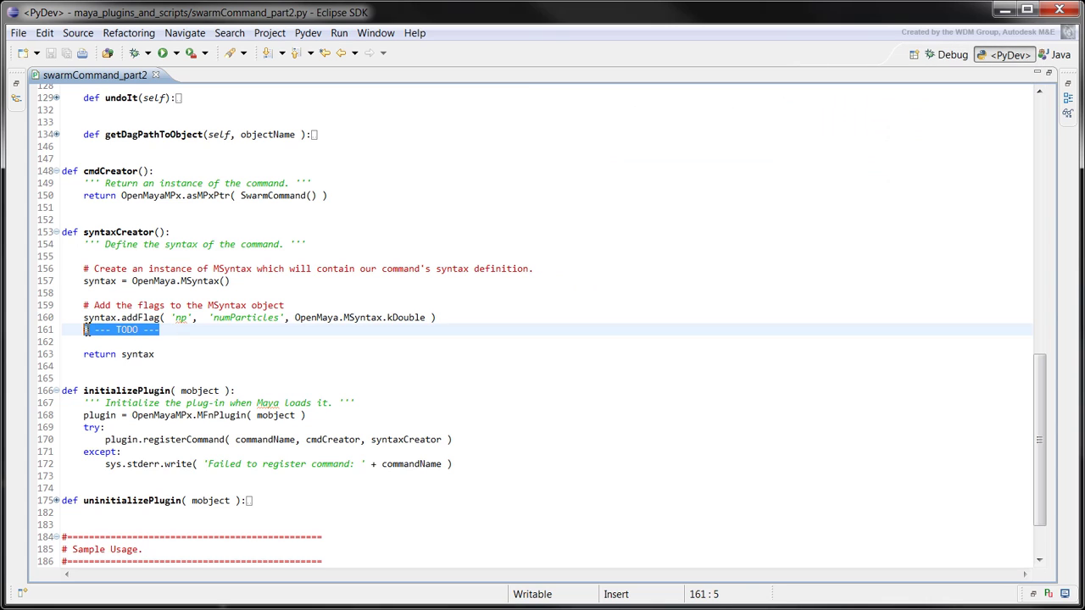
type("syntax.addFlag")
key("Return")
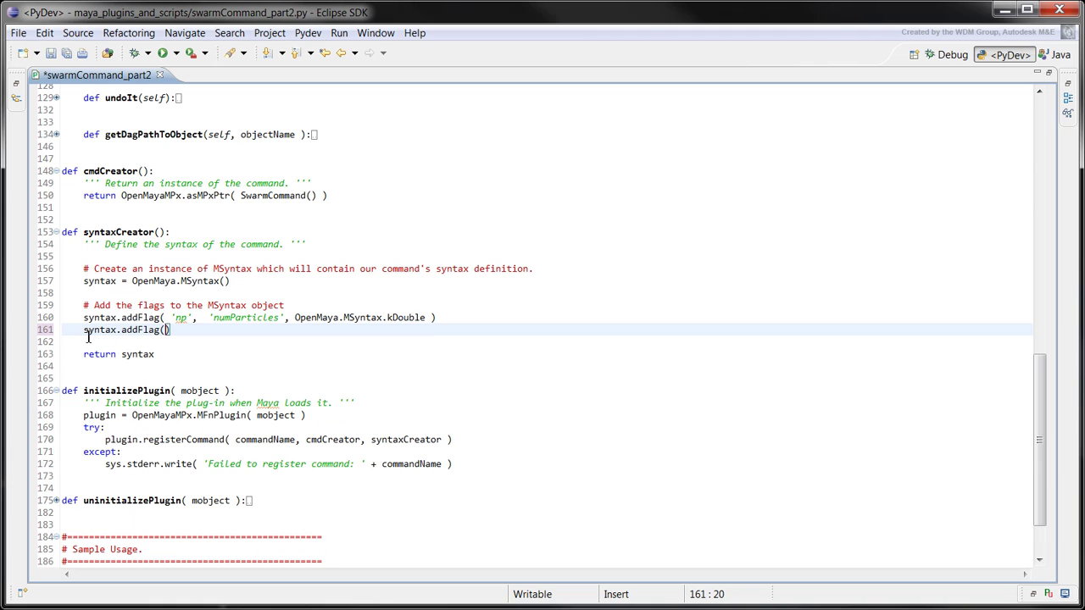
type("'dim', ")
type("'dimensions")
type("',")
type("OpenMaya.MSyntax.kDouble, OpenMaya.MSyntax.kDouble, OpenMaya.MSyntax.kDouble")
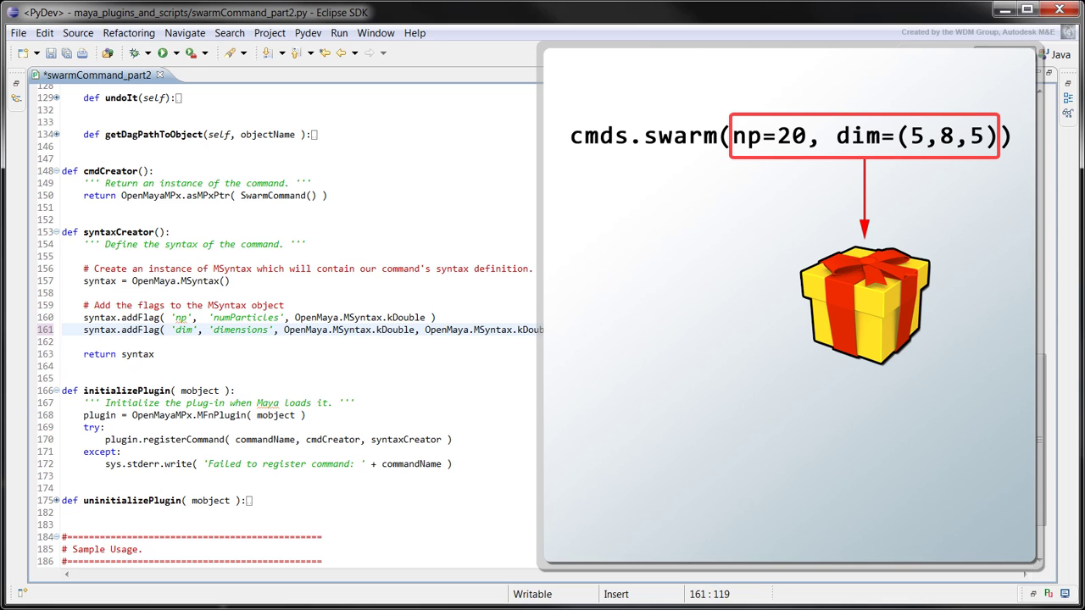
- Expand the doIt method to show its parseArgs try/except block
left_click_drag(1042, 388, 1043, 320)
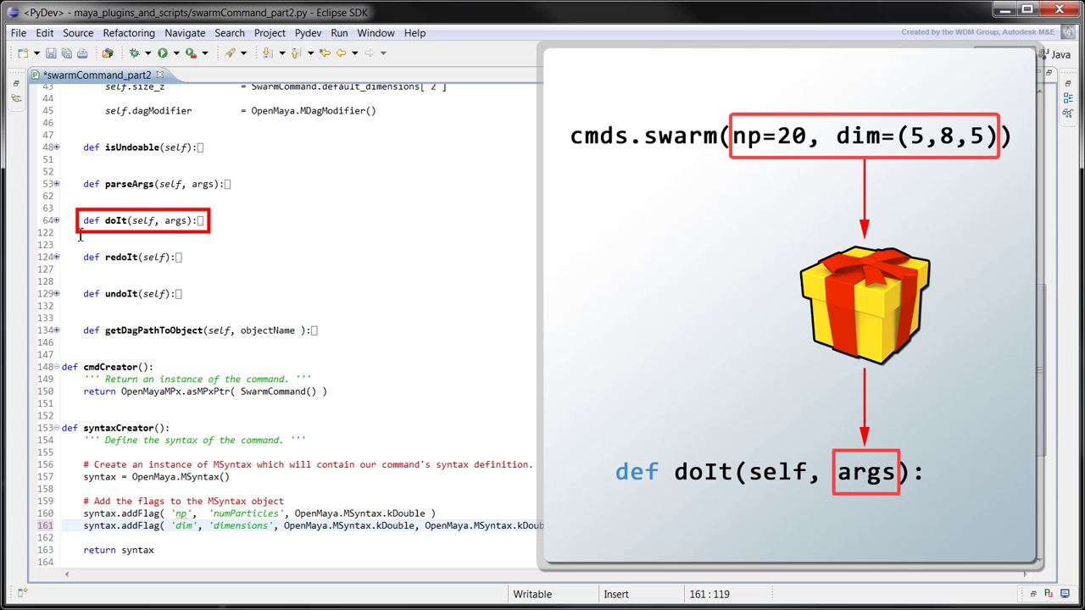
left_click(56, 222)
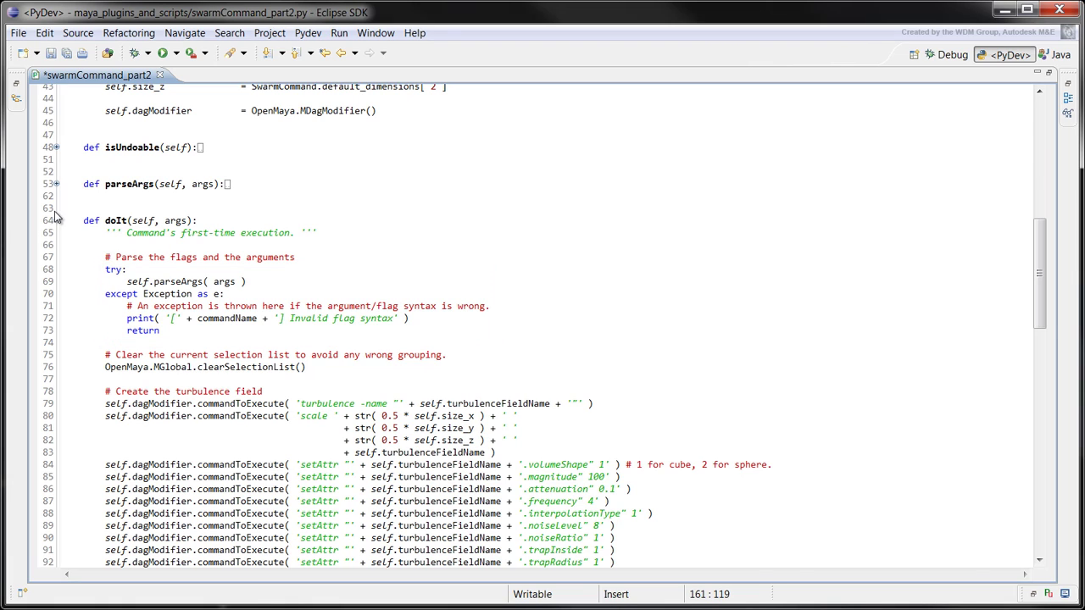
- Expand parseArgs and add an if argData.isFlagSet('dim') check below the np check
left_click(56, 185)
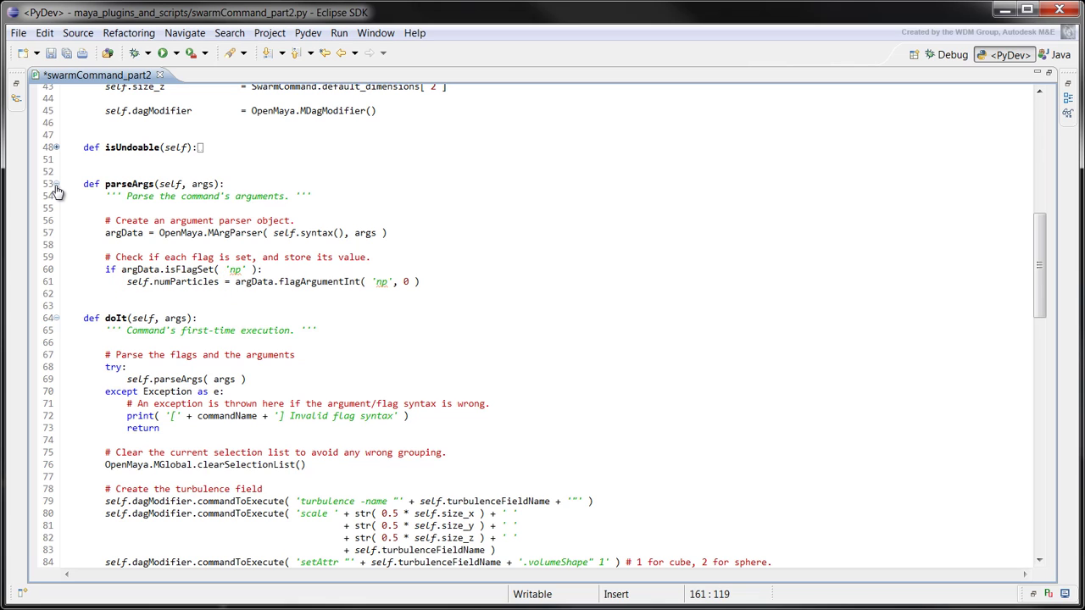
left_click(169, 293)
key("Return")
type("if argData.isFlagSet( ")
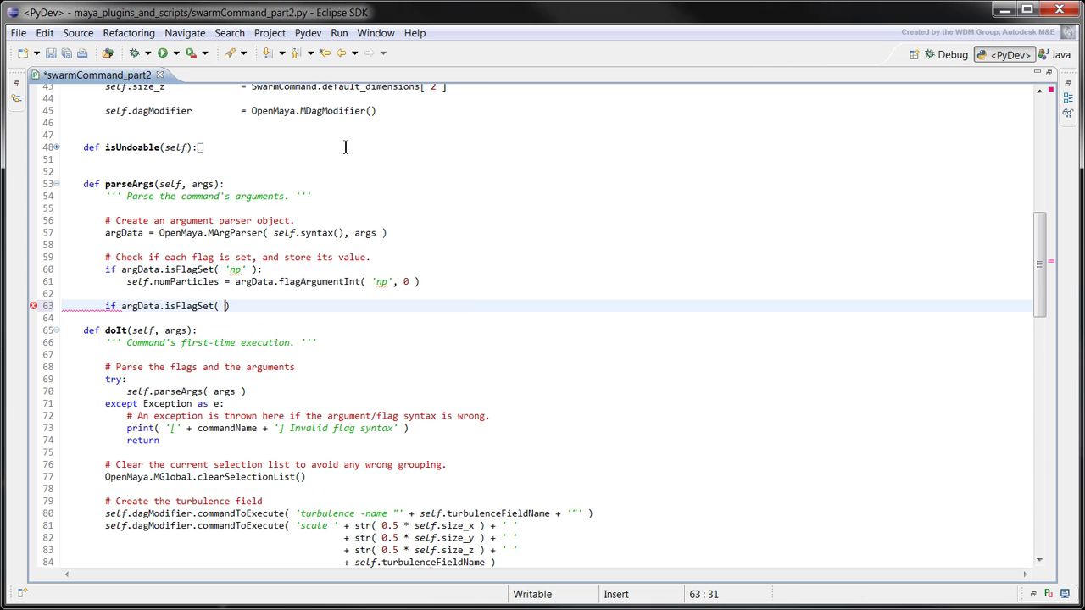
type("'dim")
type("' ):")
key("Return")
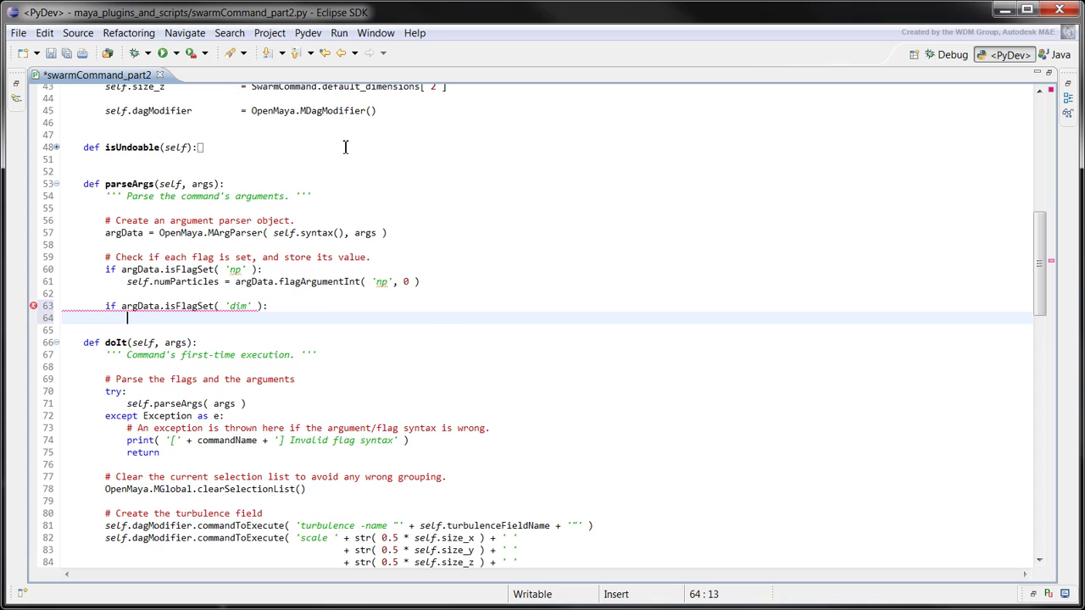
- Read dim arguments 0, 1, 2 into size_x, size_y, size_z and save the file
type("self.size_x = argData.flagArgumentDouble( 'dim', 0 )")
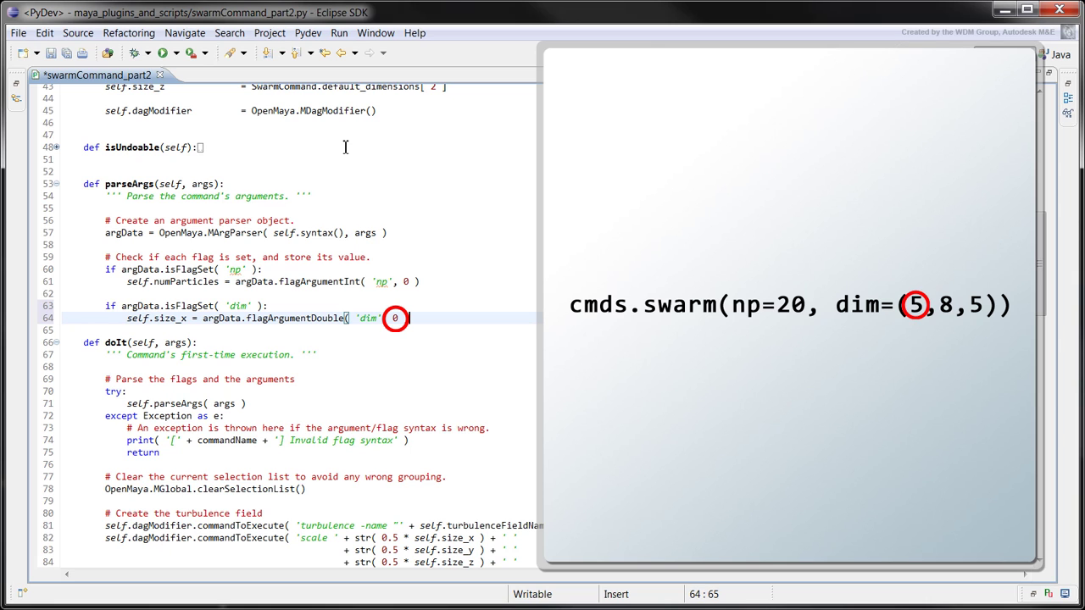
key("Return")
type("self.size_y = argData.flagArgumentDouble( 'dim', 1 )")
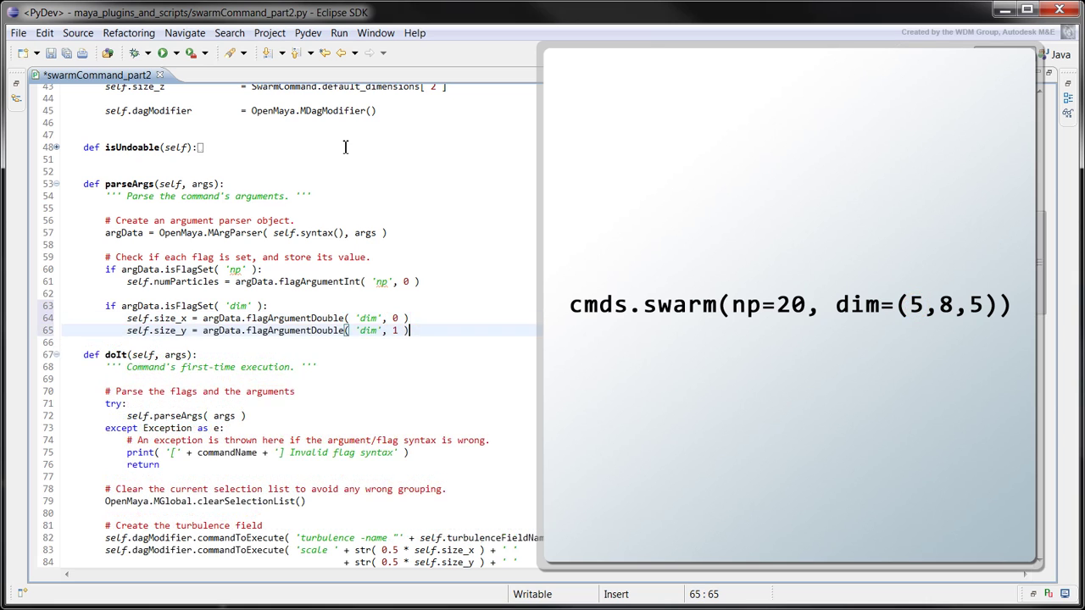
key("Return")
type("self.size_z = argData.flagArgumentDouble( 'dim', 2 )")
key("ctrl+s")
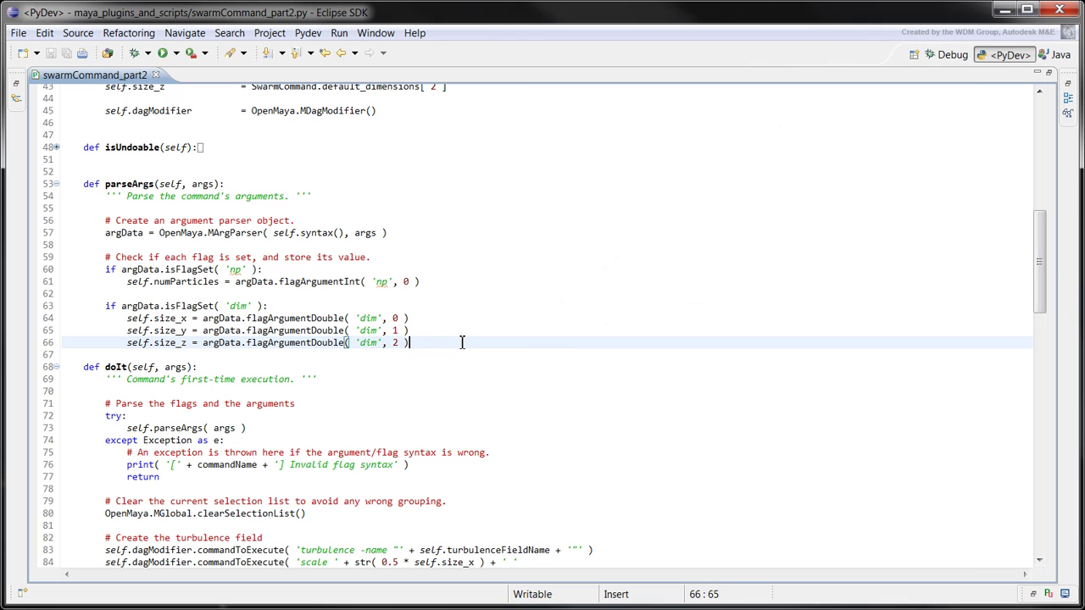
- Scroll down to doIt's 'scale' commandToExecute lines using size_x, size_y and size_z
left_click_drag(1041, 238, 1041, 293)
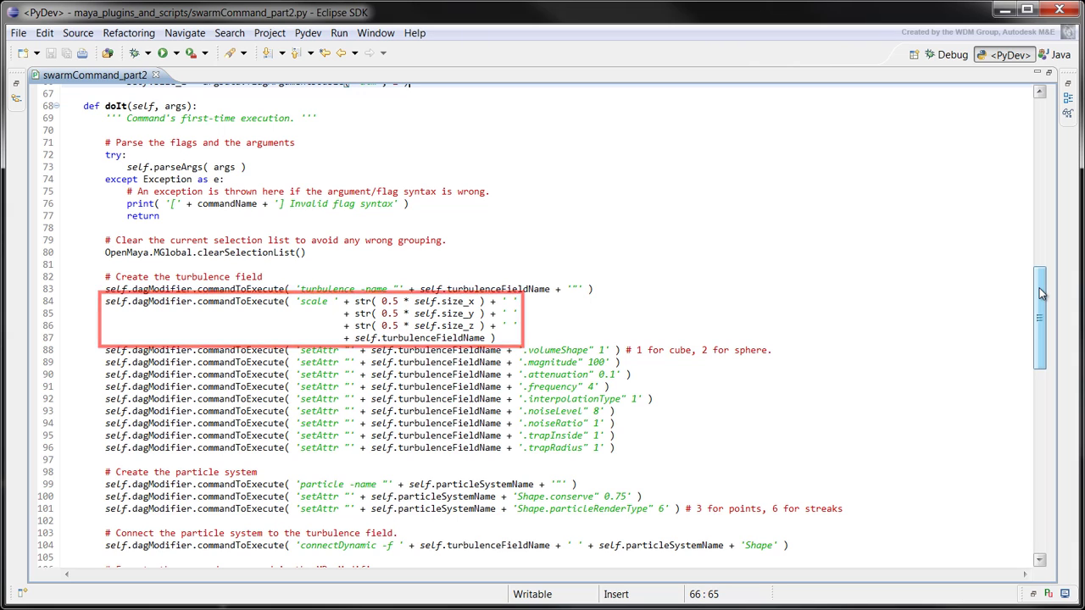
left_click_drag(1041, 293, 1040, 373)
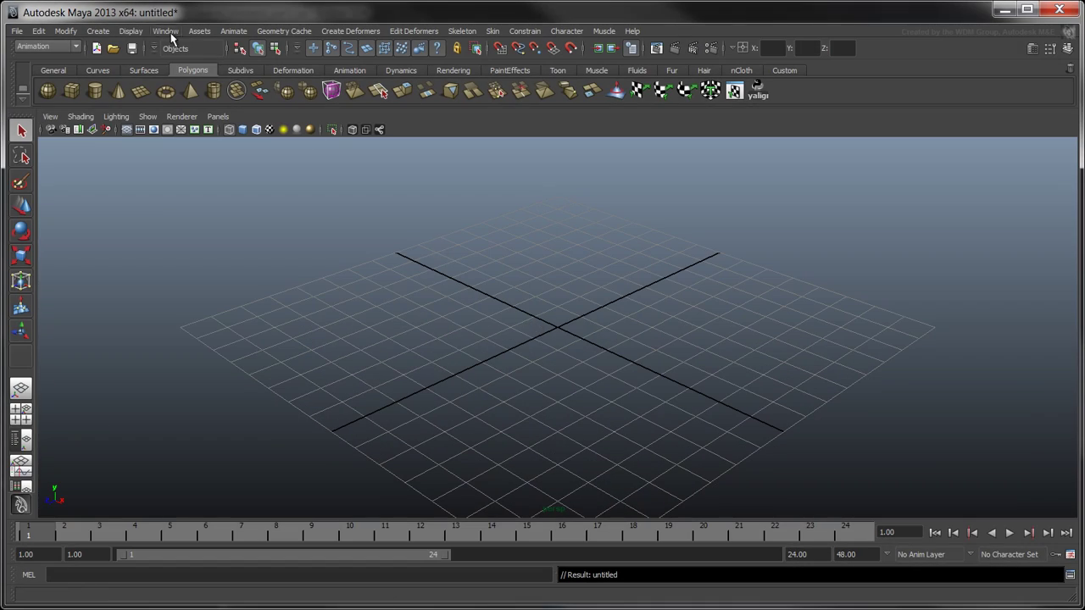
- Open the Plug-in Manager from Window > Settings/Preferences
left_click(165, 31)
mouse_move(194, 214)
left_click(360, 214)
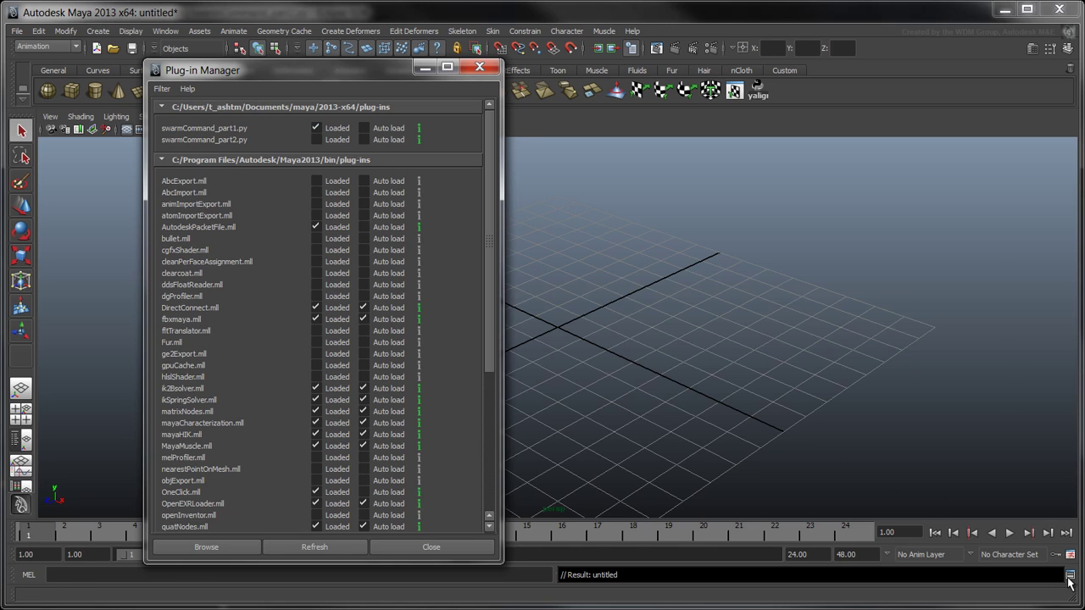
- Run 'import maya.cmds as cmds' and cmds.flushUndo() in the Script Editor, then unload swarmCommand_part1.py
left_click(1070, 576)
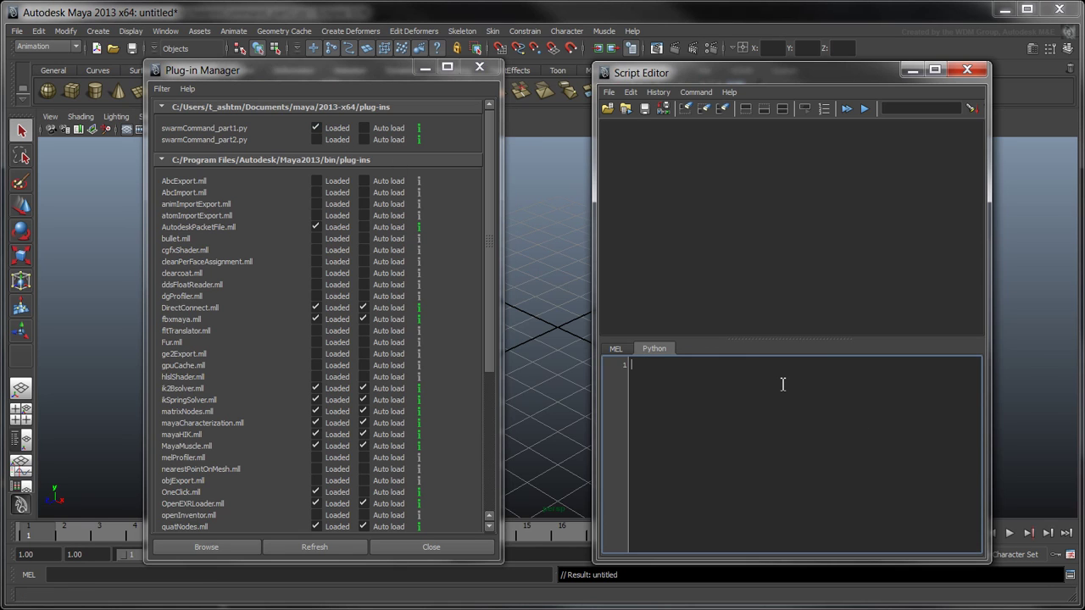
type("import maya.cmds as cmds  ")
type("cmds.flushUndo()")
key("ctrl+a")
left_click(865, 110)
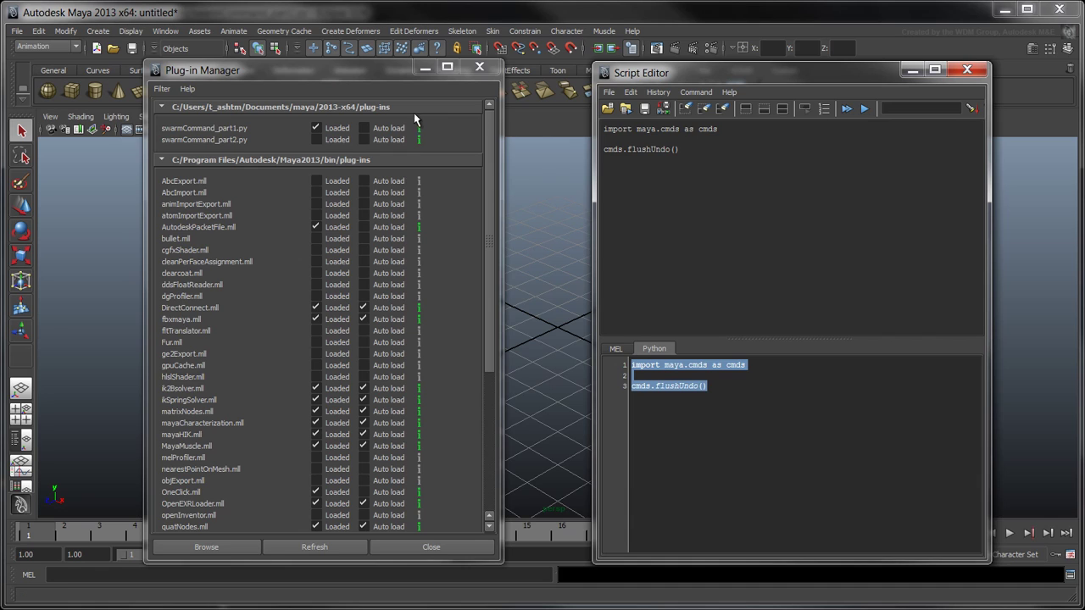
left_click(315, 128)
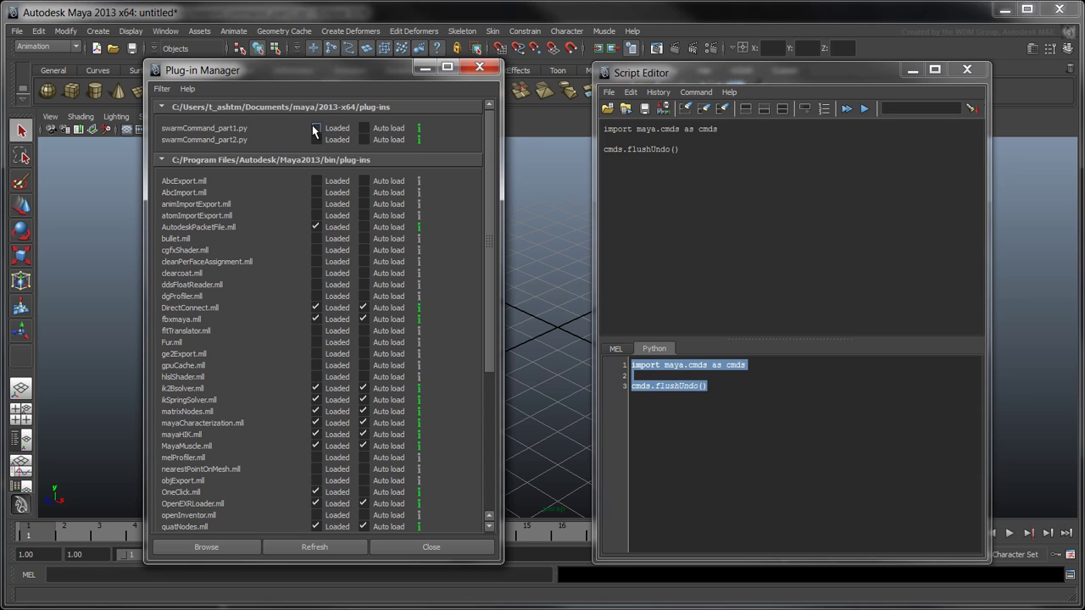
- Mark swarmCommand_part2.py as Loaded and return to the Script Editor's Python input
left_click(316, 140)
left_click(728, 401)
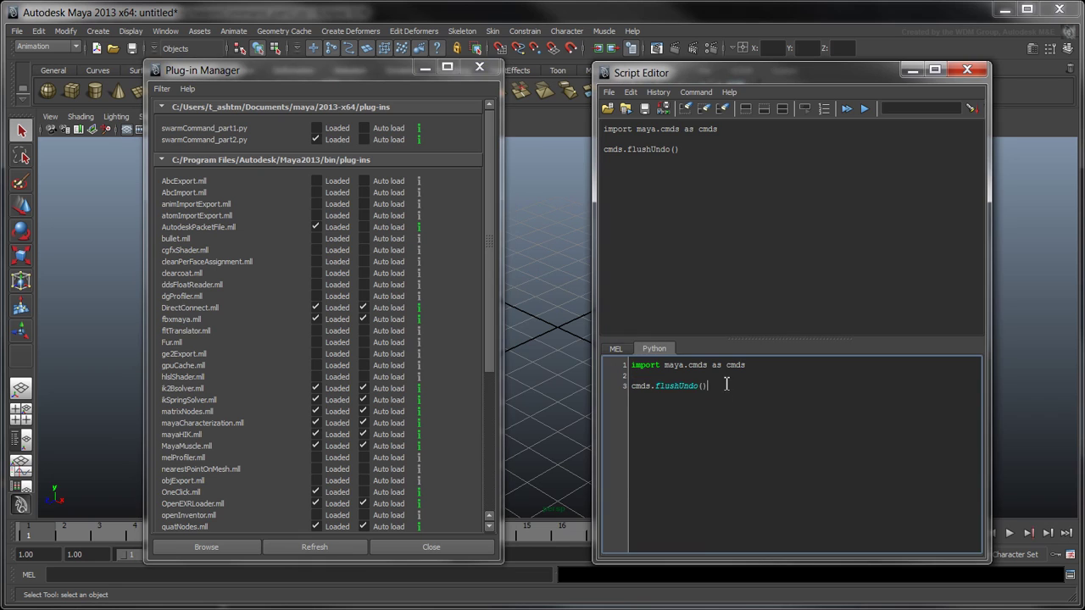
- Delete the cmds.flushUndo() line, leaving only the import maya.cmds line
left_click_drag(727, 384, 623, 380)
key("BackSpace")
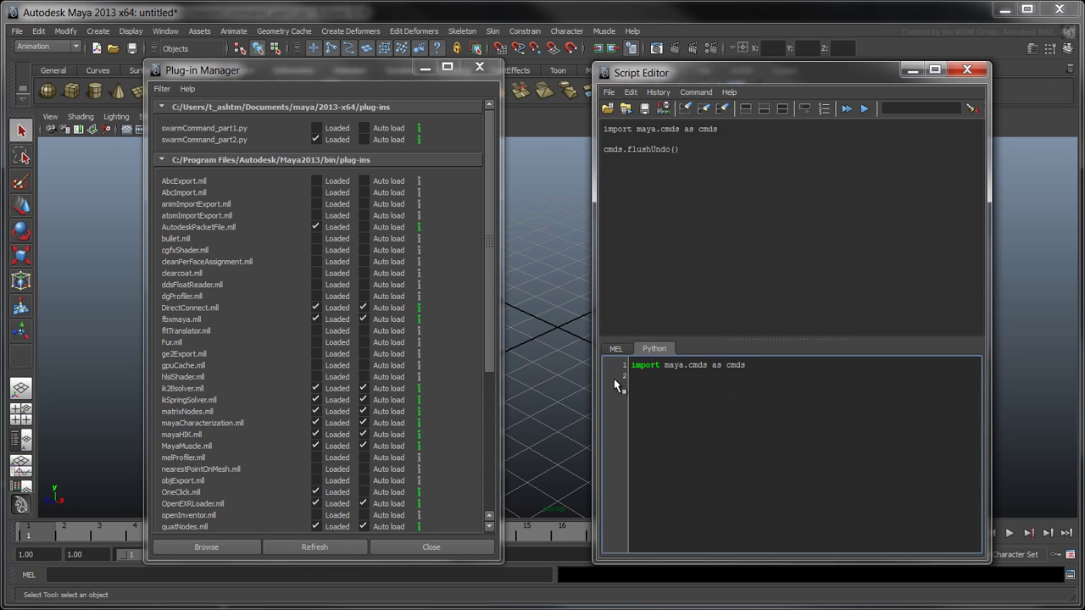